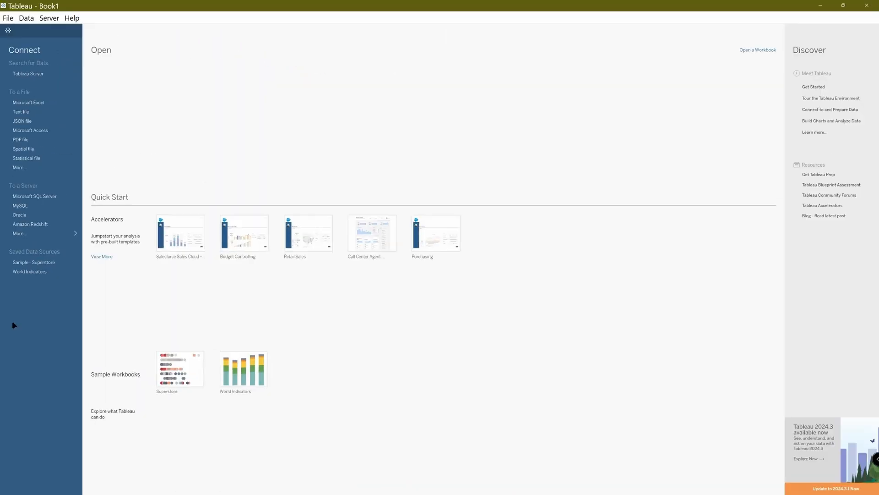
- Connect to the Sample - Superstore data source and build a bar chart with Sub-Category in rows and Sales in columns
left_click(24, 262)
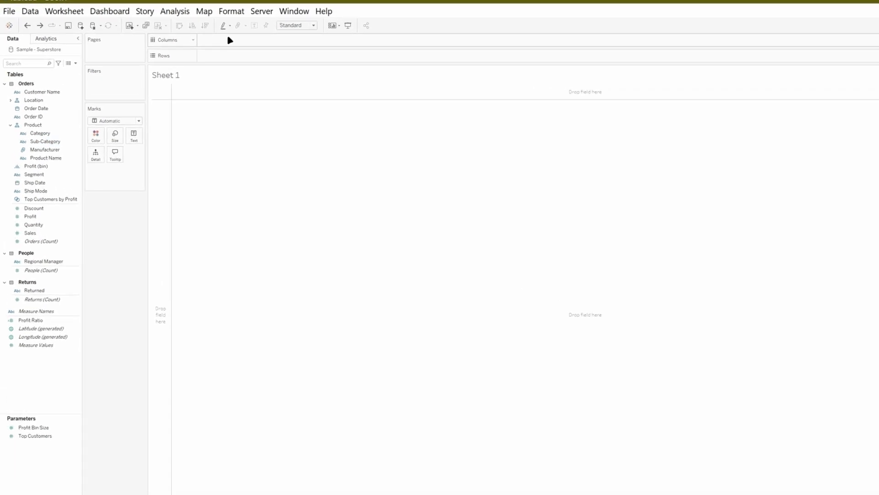
left_click(62, 142)
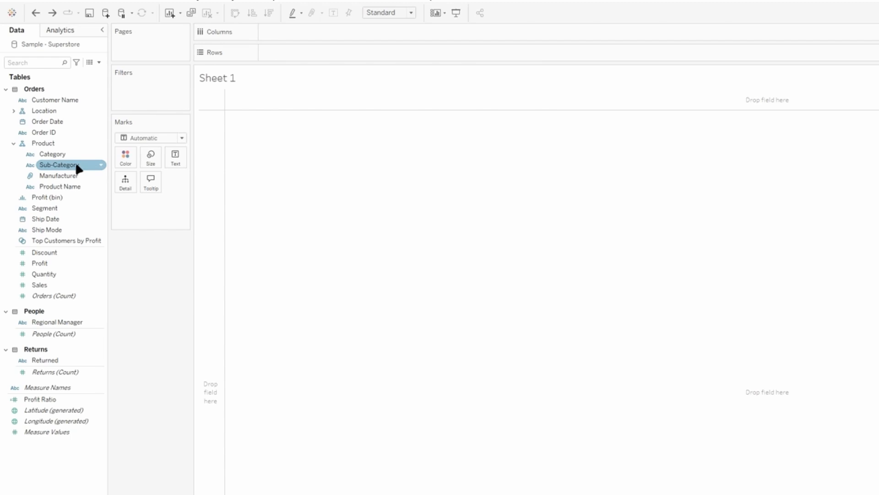
left_click_drag(77, 170, 314, 60)
left_click(49, 286)
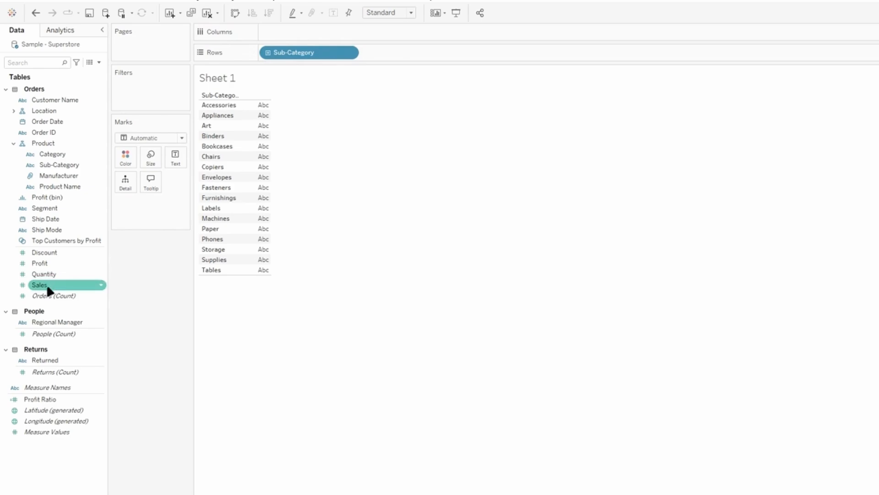
left_click_drag(48, 288, 299, 36)
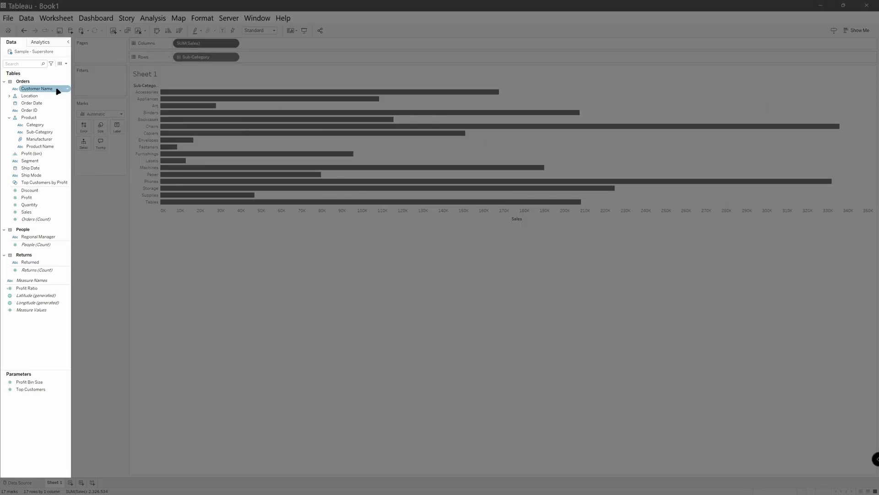
- Create a set from the Category field named Tech Set that contains only Technology
right_click(48, 125)
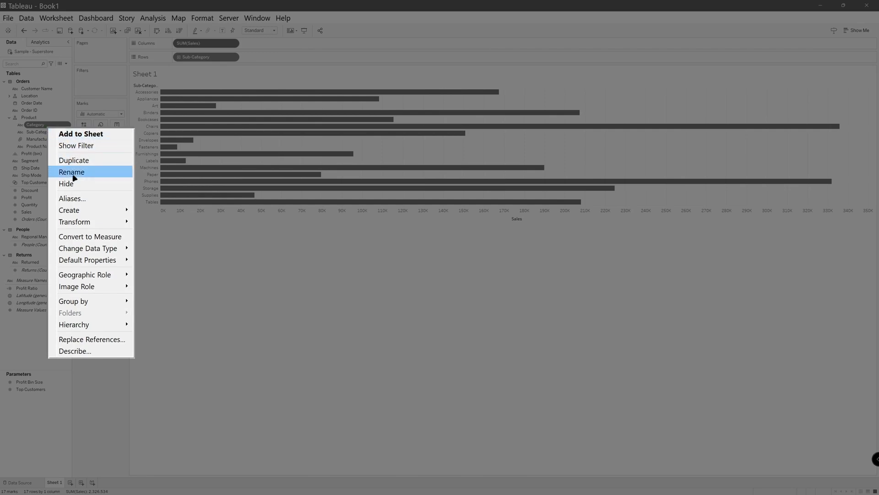
mouse_move(83, 210)
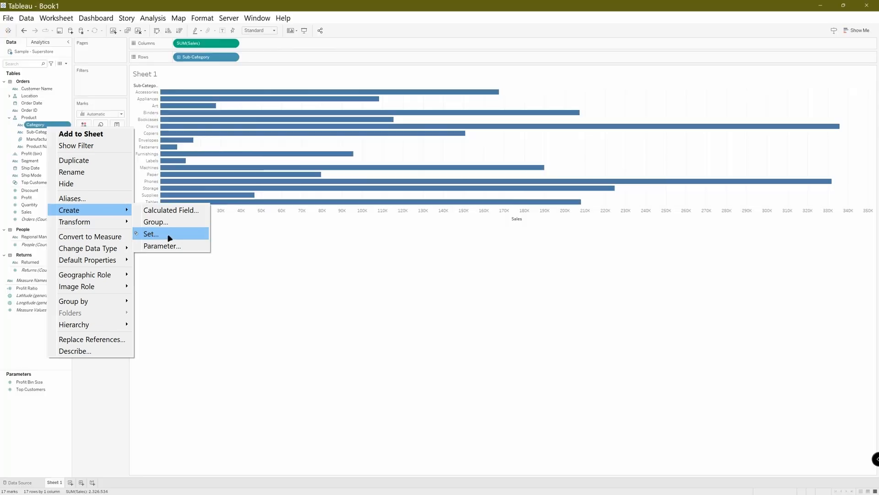
left_click(168, 236)
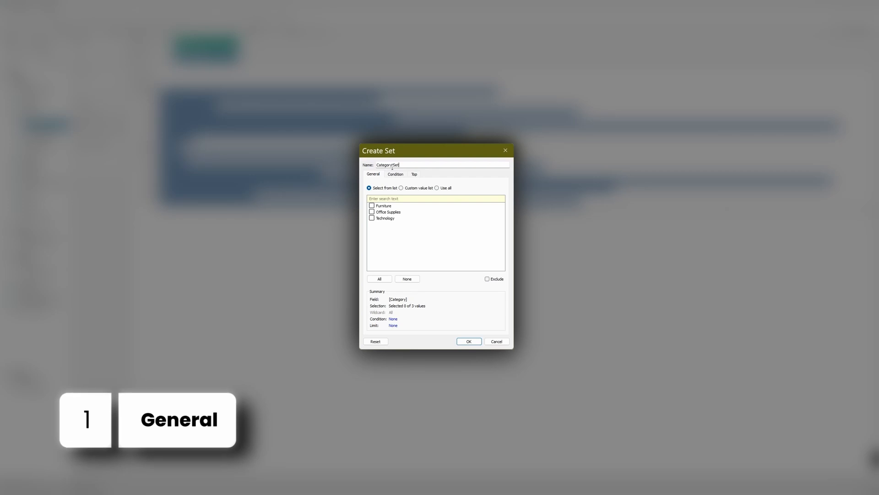
left_click_drag(391, 167, 370, 164)
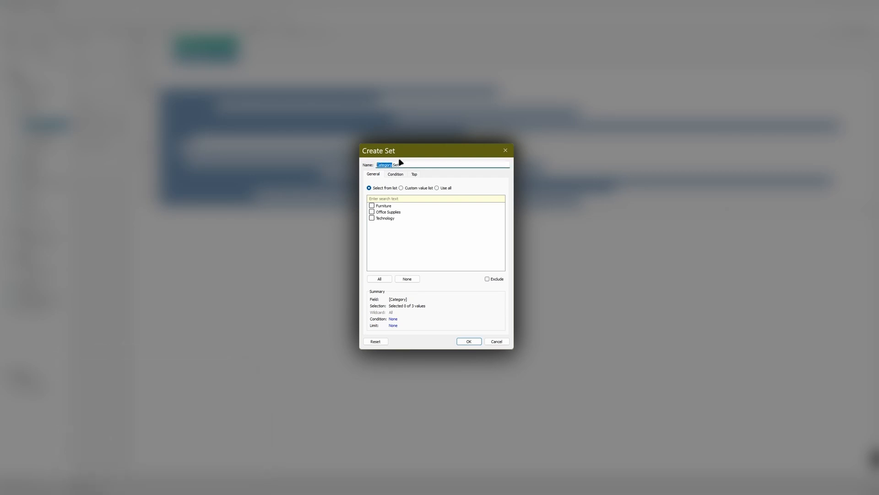
type("Tech")
left_click(372, 219)
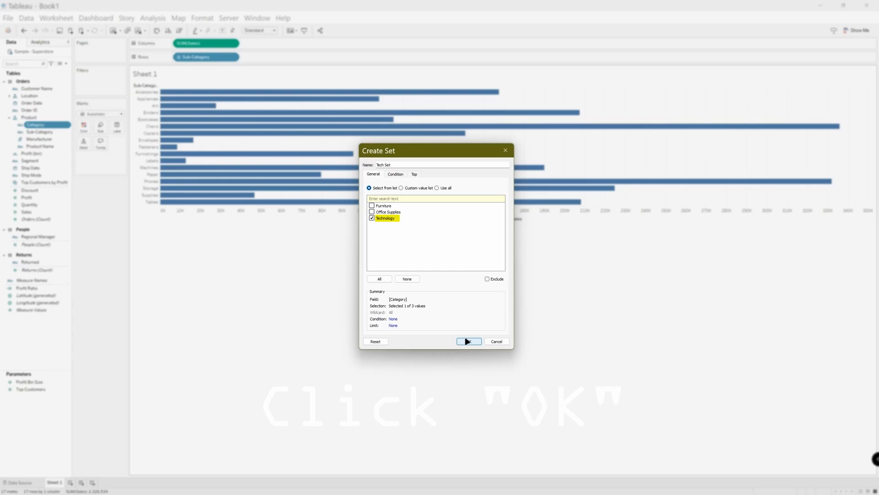
left_click(468, 342)
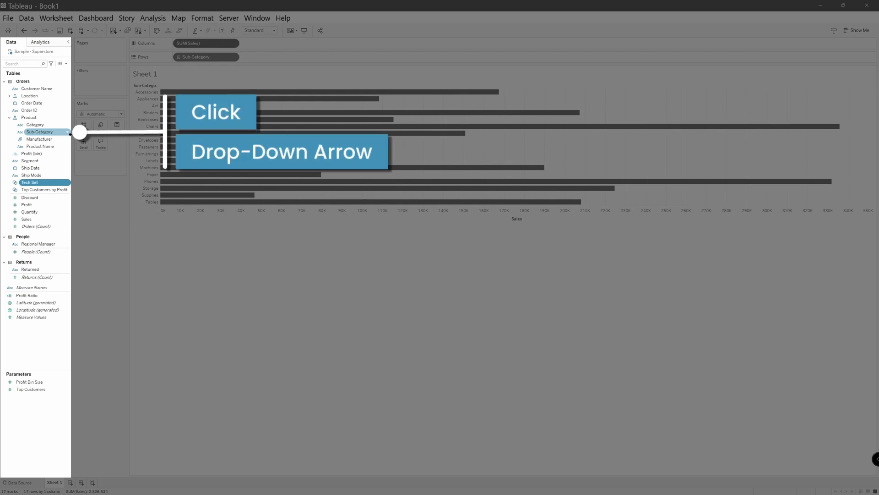
- Start a conditional set from the Sub-Category field and name it "Sub-Category Set with Sales 100K +"
left_click(68, 133)
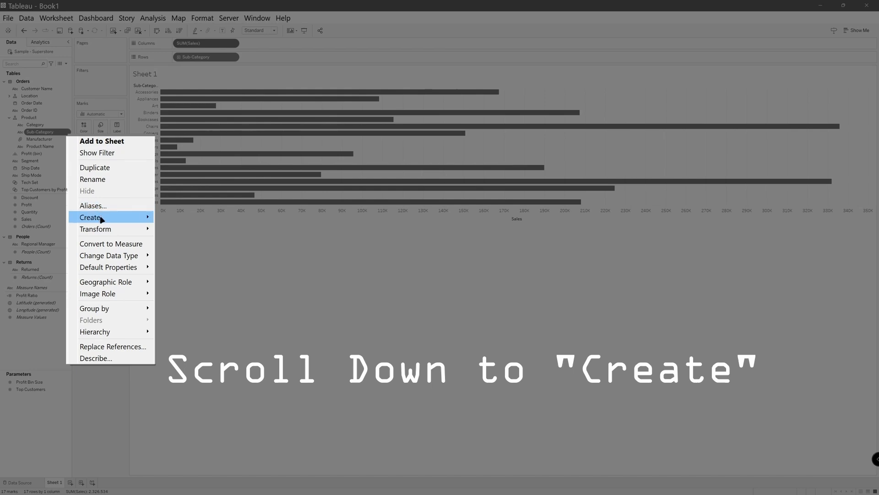
mouse_move(100, 217)
left_click(172, 241)
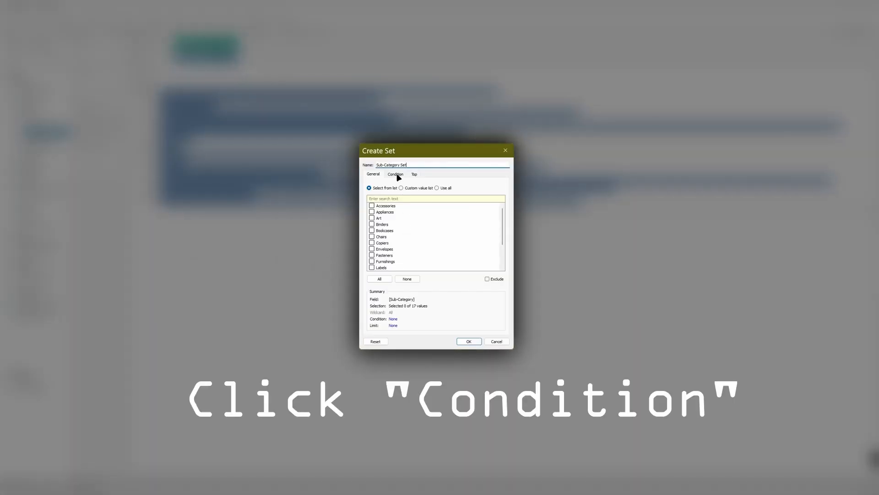
left_click(396, 176)
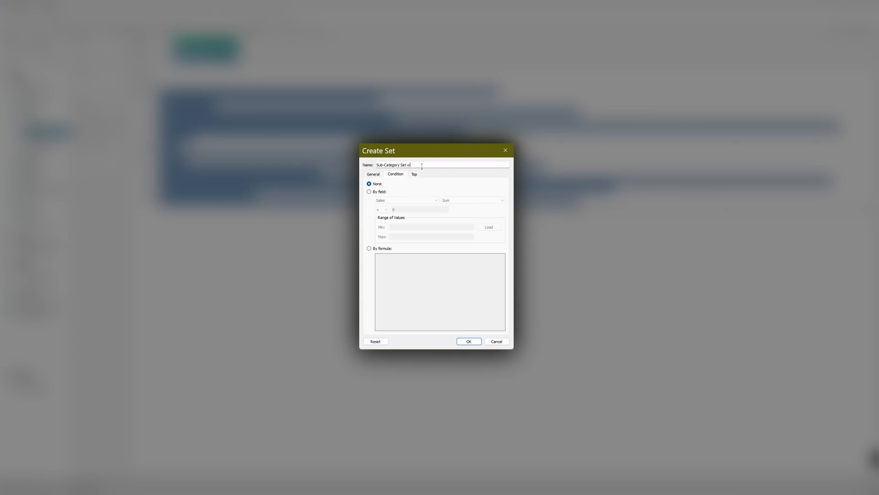
type("ith Sales 100K +")
- Define the set's condition by field as Sum of Sales >= 100,000 and create the set
left_click(369, 191)
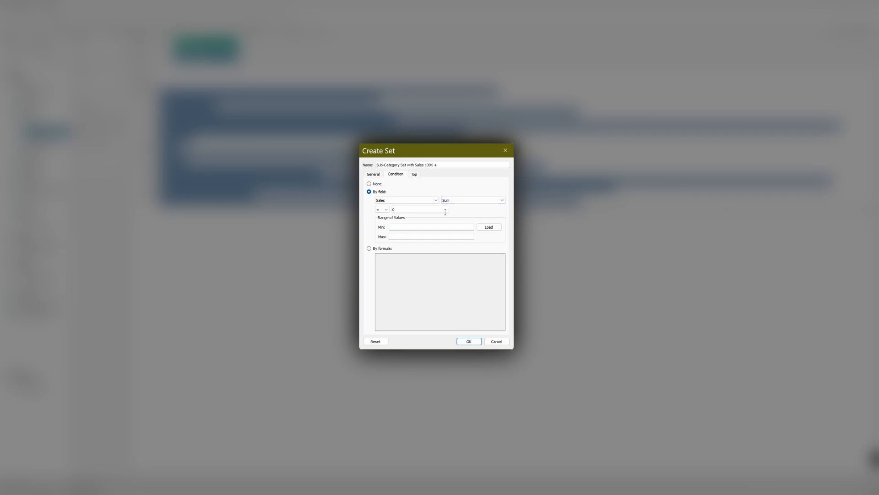
left_click(385, 209)
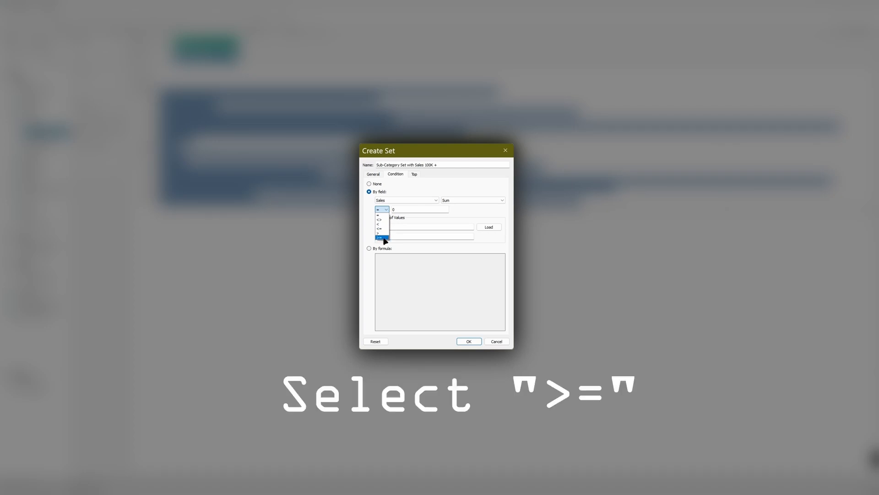
left_click(383, 238)
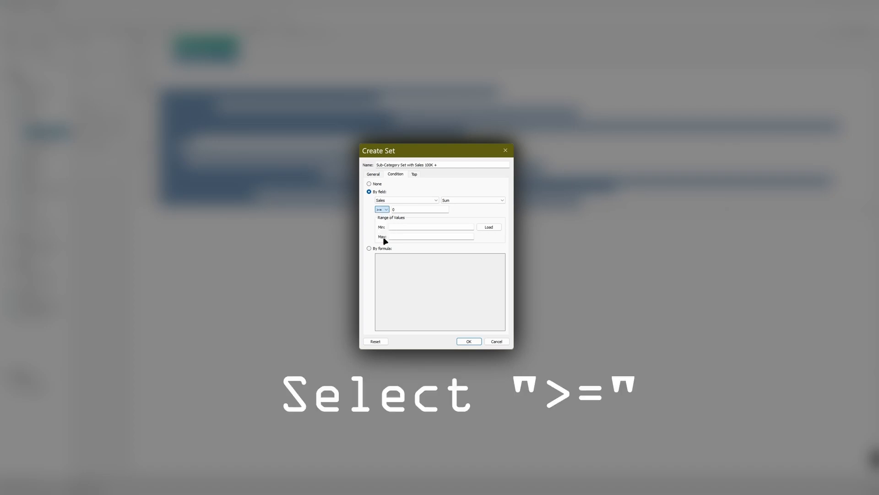
left_click(418, 207)
type("10")
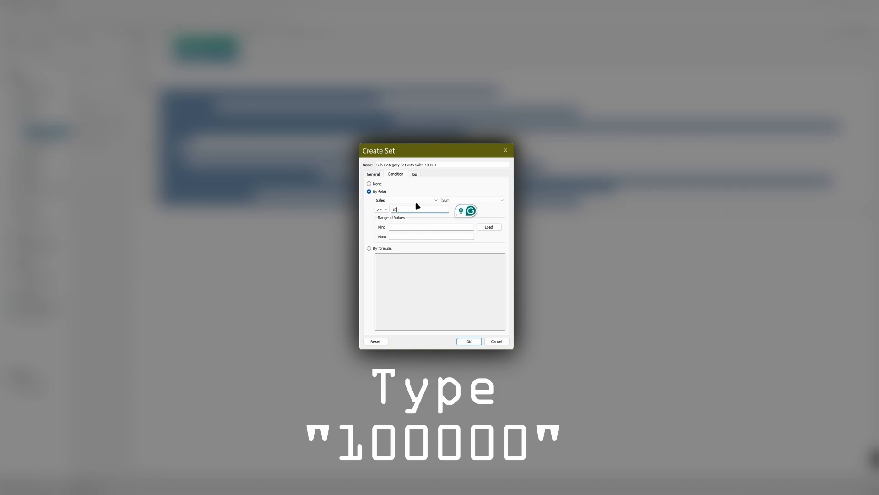
type("0000")
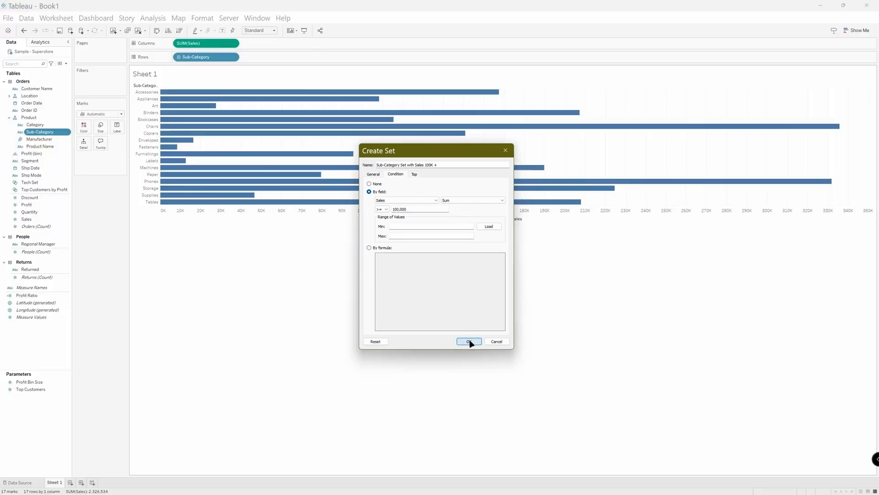
left_click(469, 341)
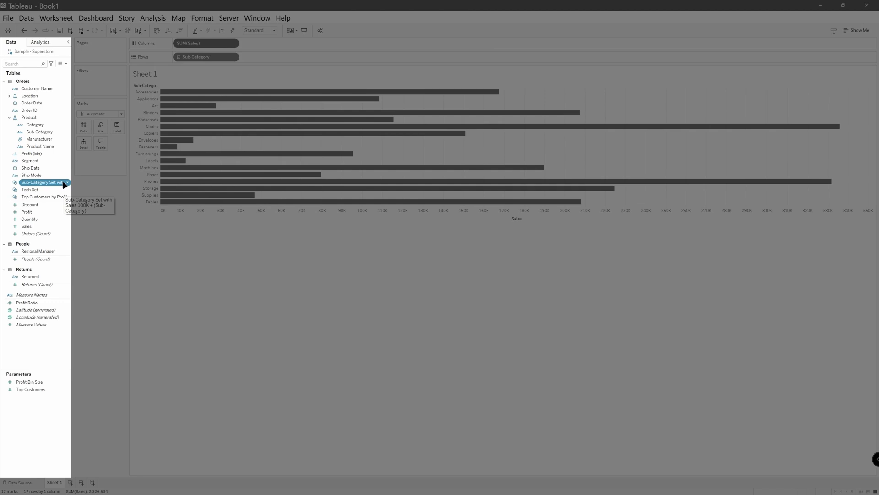
- Create a set from Sub-Category named "Sub-Category Set Top 5" that holds the top 5 by Sum of Sales
right_click(57, 137)
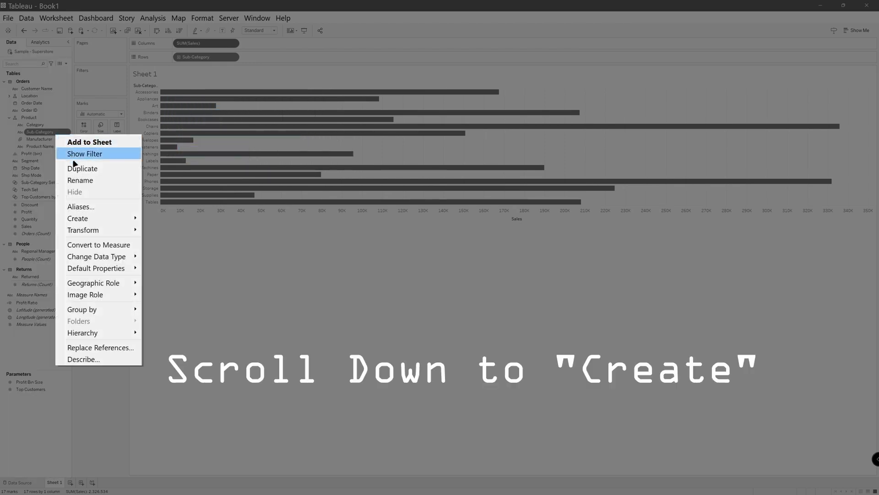
mouse_move(91, 218)
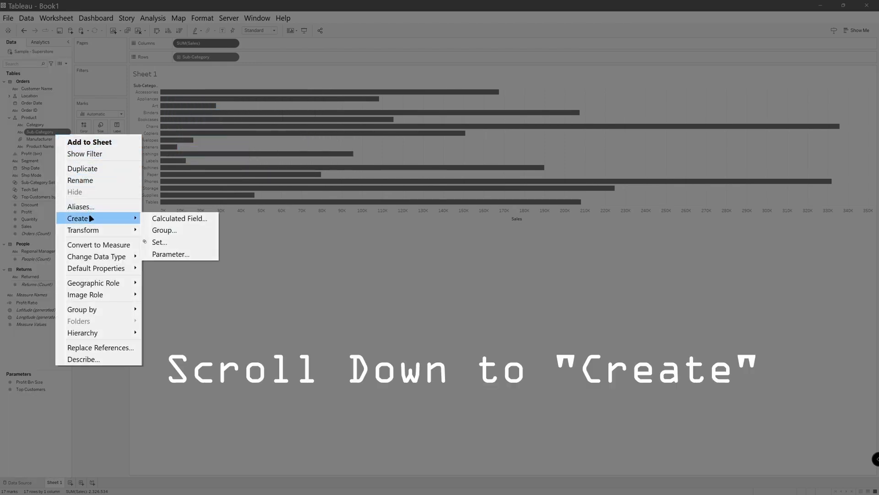
left_click(158, 242)
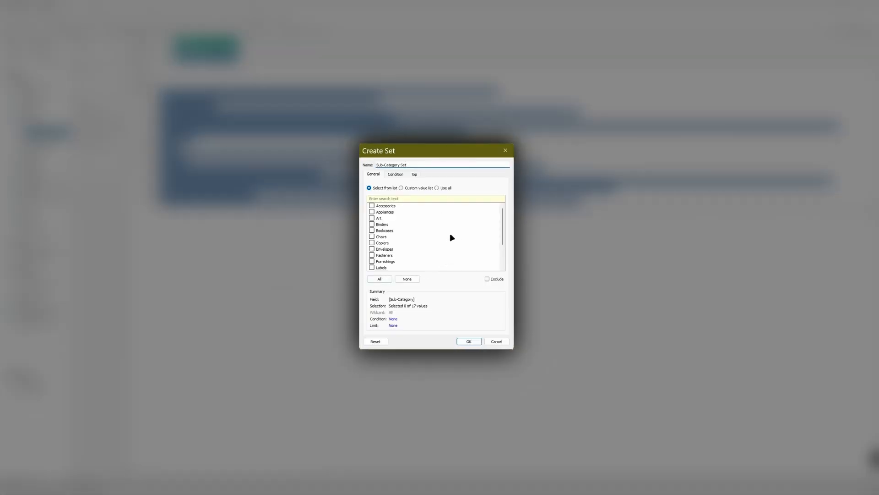
left_click(415, 175)
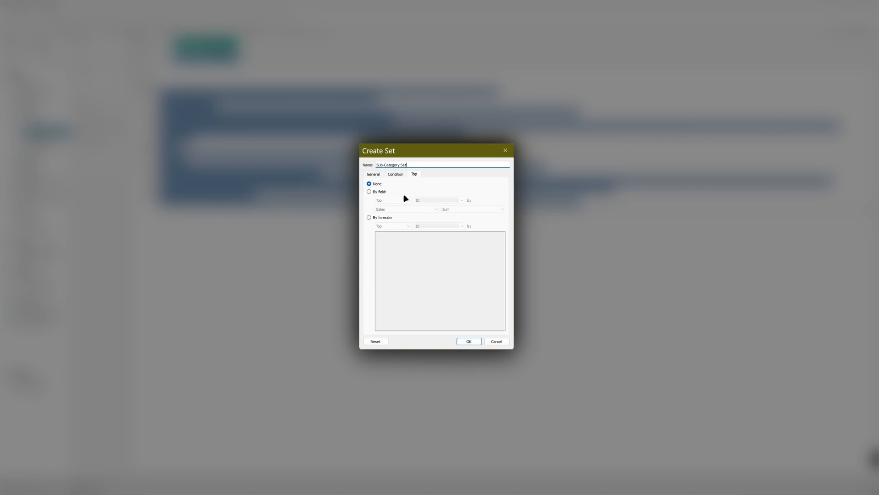
left_click(370, 192)
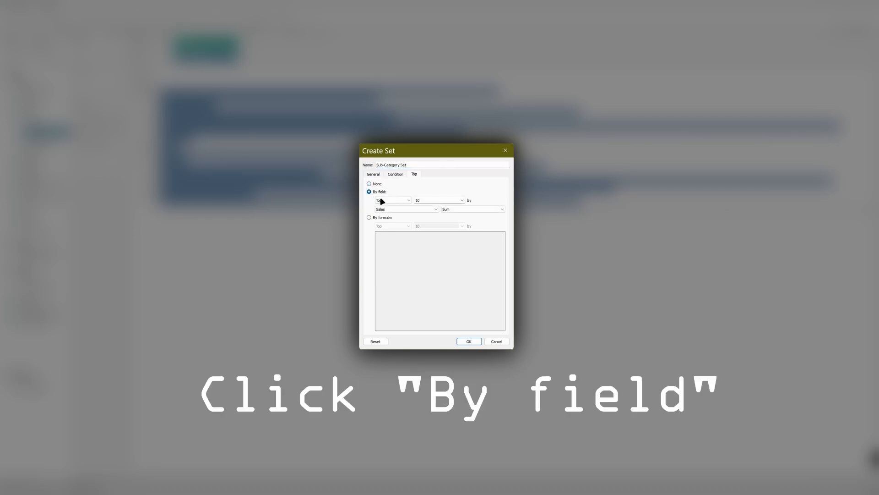
left_click(393, 201)
left_click(394, 201)
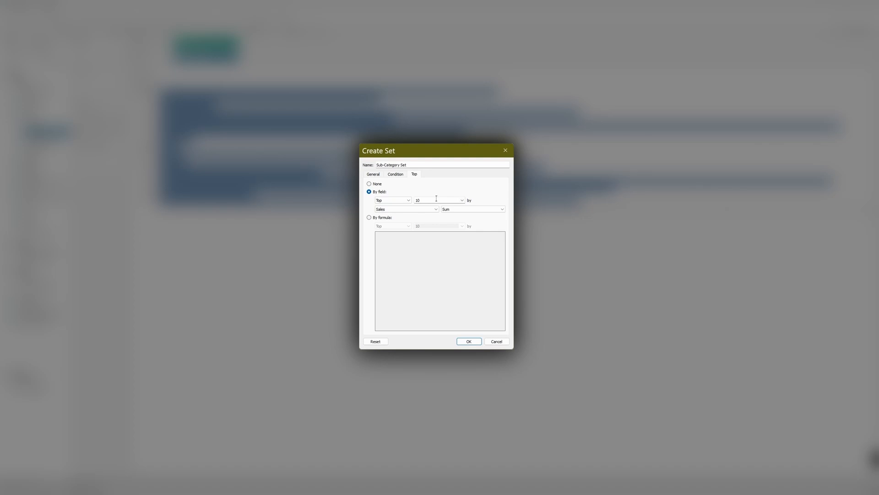
double_click(422, 196)
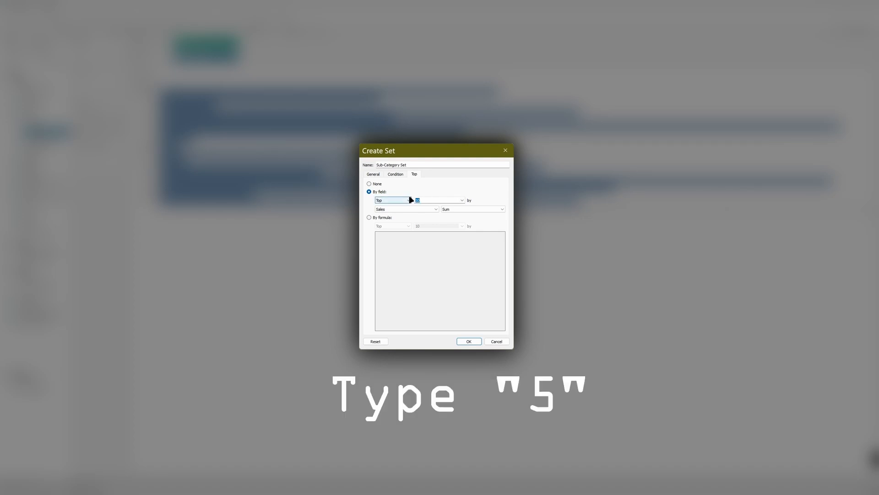
type("5")
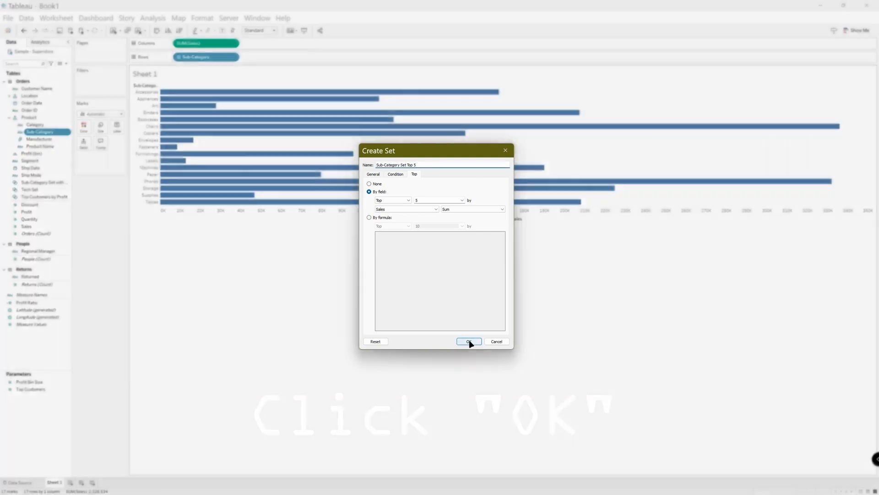
left_click(469, 341)
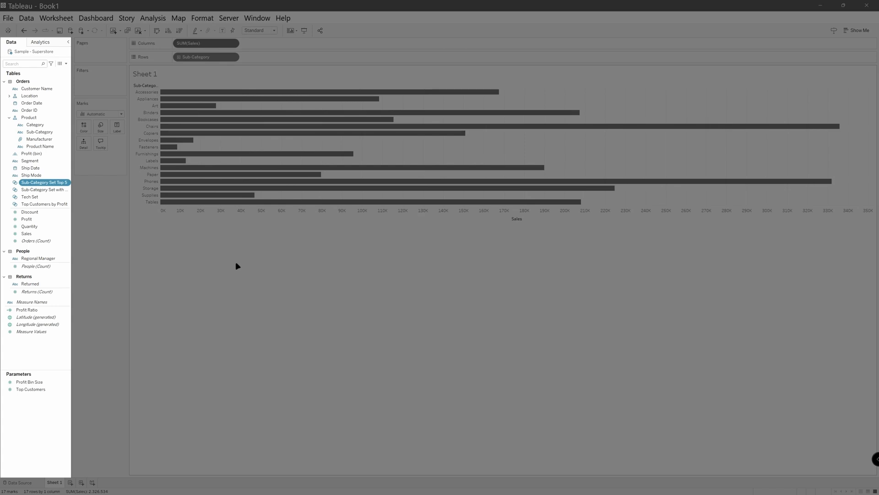
- Color the chart's bars by membership in Tech Set
left_click_drag(30, 197, 85, 129)
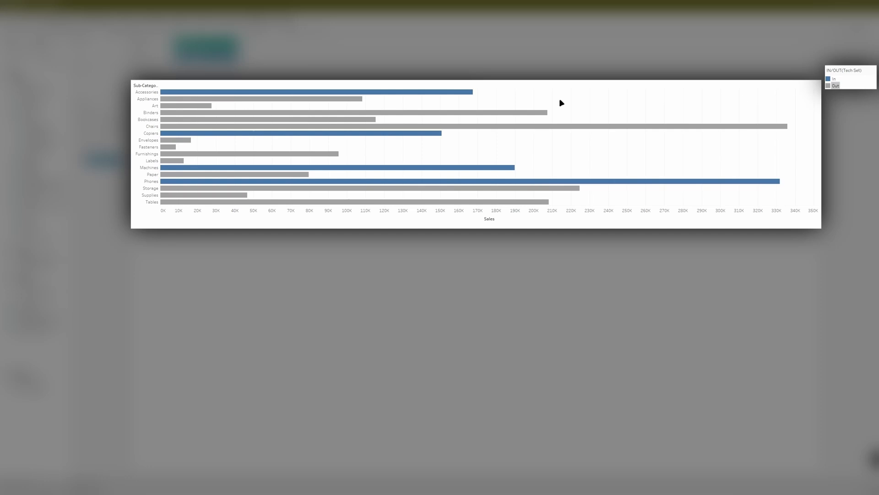
mouse_move(334, 92)
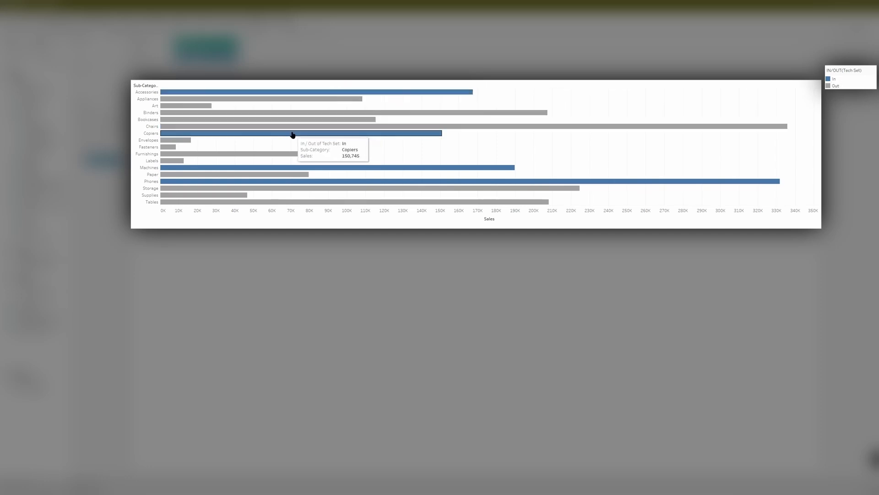
mouse_move(276, 158)
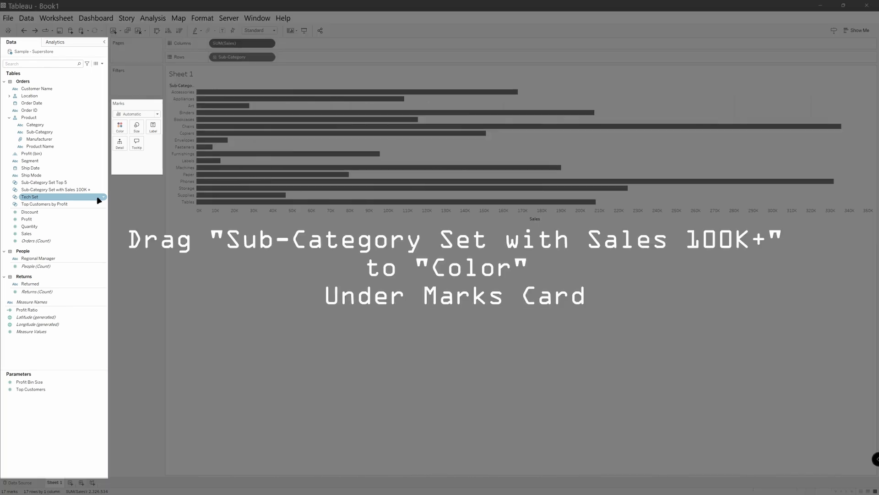
- Color the bars by "Sub-Category Set with Sales 100K +" and sort the sub-categories by Sales in descending order
left_click_drag(92, 189, 128, 129)
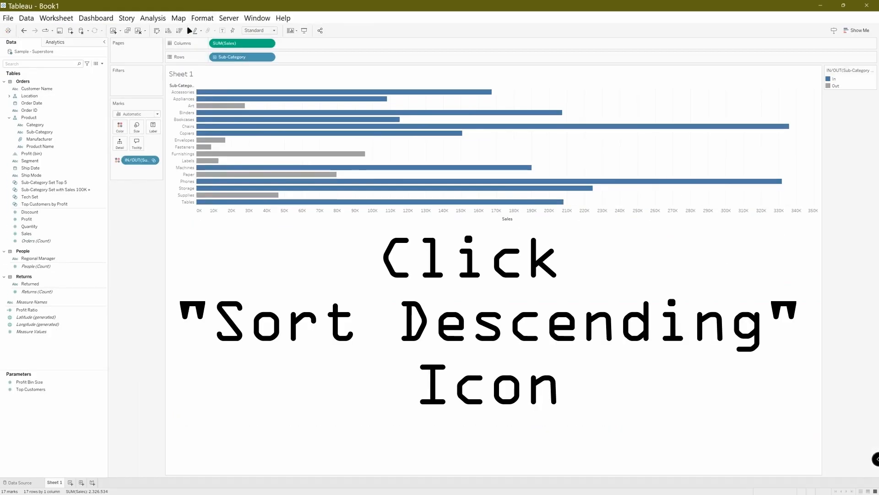
left_click(152, 61)
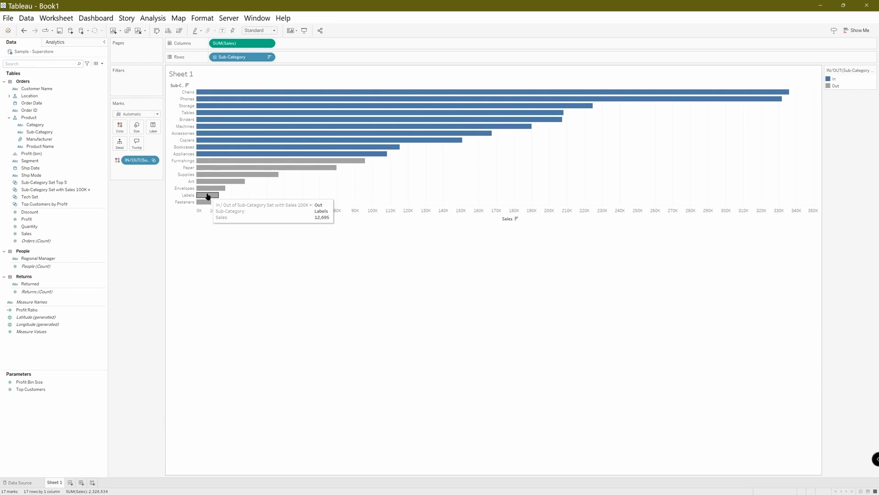
- Undo the descending sort and remove the 100K + set from the bars' color encoding
key("ctrl+z")
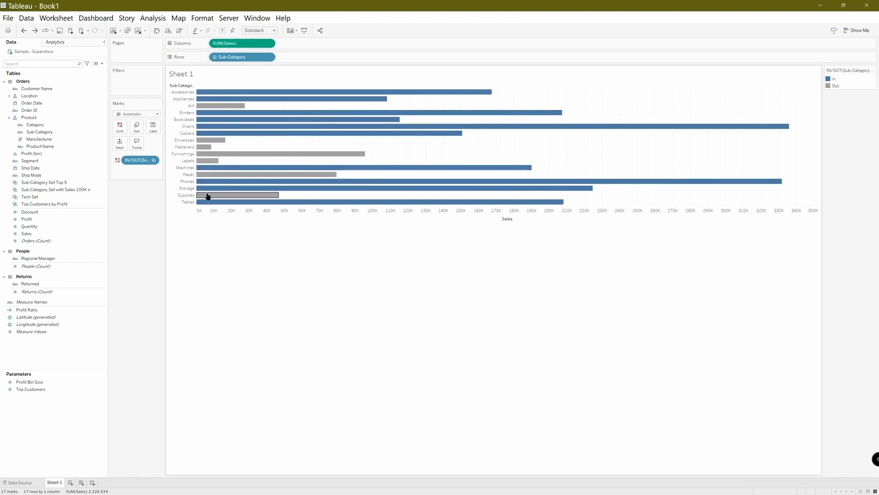
left_click_drag(140, 160, 27, 222)
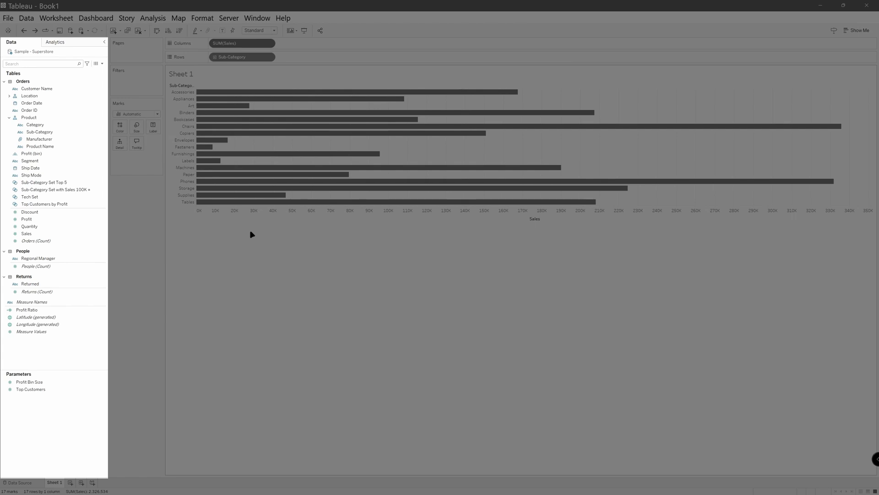
- Color the bars by membership in "Sub-Category Set Top 5" and sort the sub-categories by Sales in descending order
left_click(66, 184)
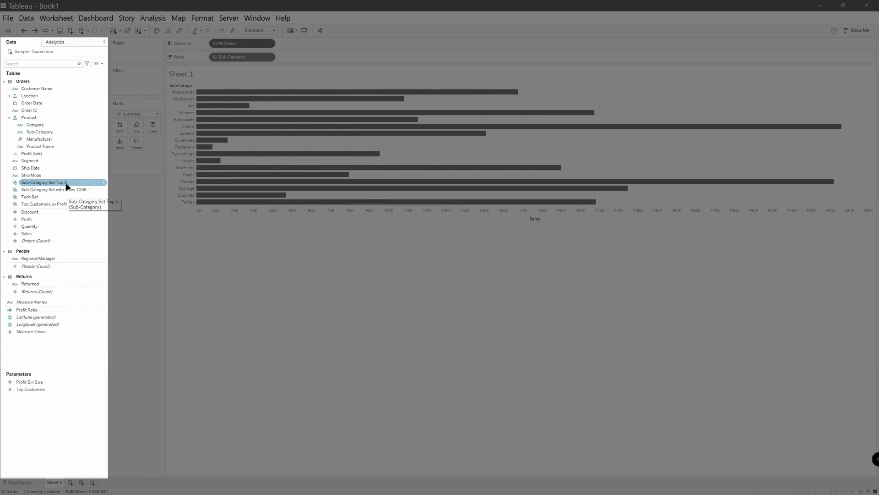
left_click_drag(66, 185, 122, 128)
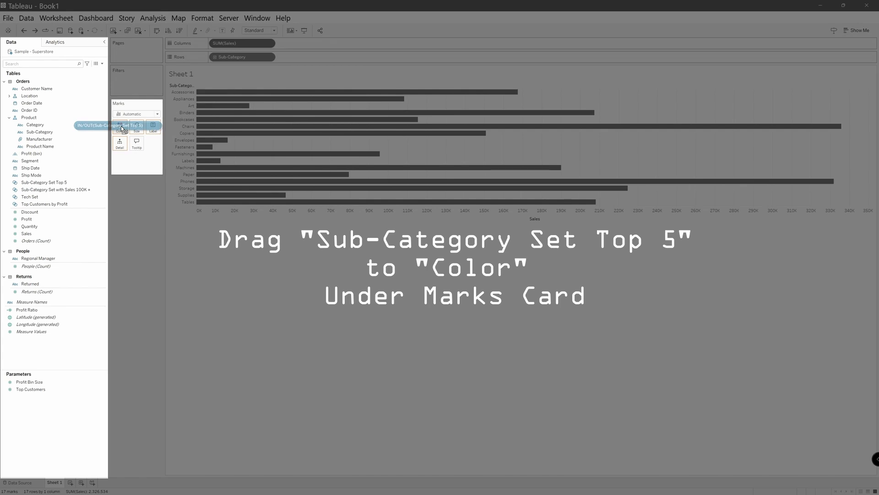
left_click_drag(121, 125, 122, 127)
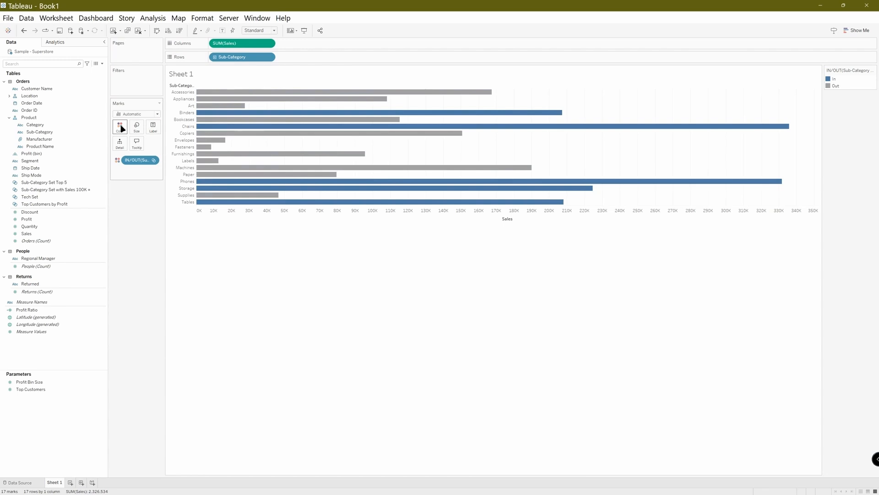
left_click(181, 32)
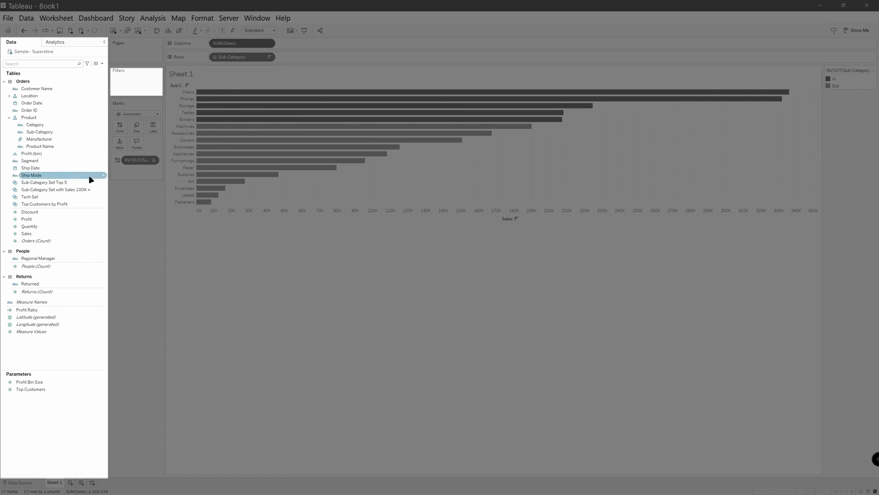
- Filter the chart to the members of "Sub-Category Set Top 5"
left_click(63, 185)
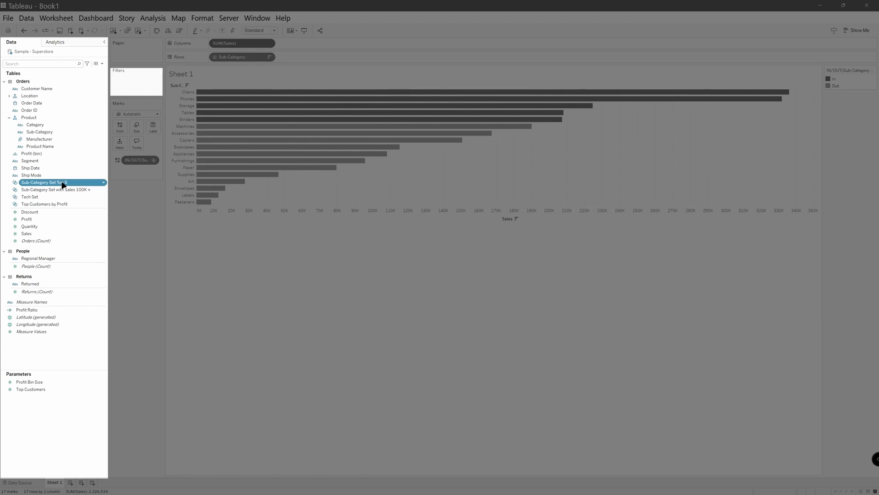
left_click_drag(65, 181, 142, 89)
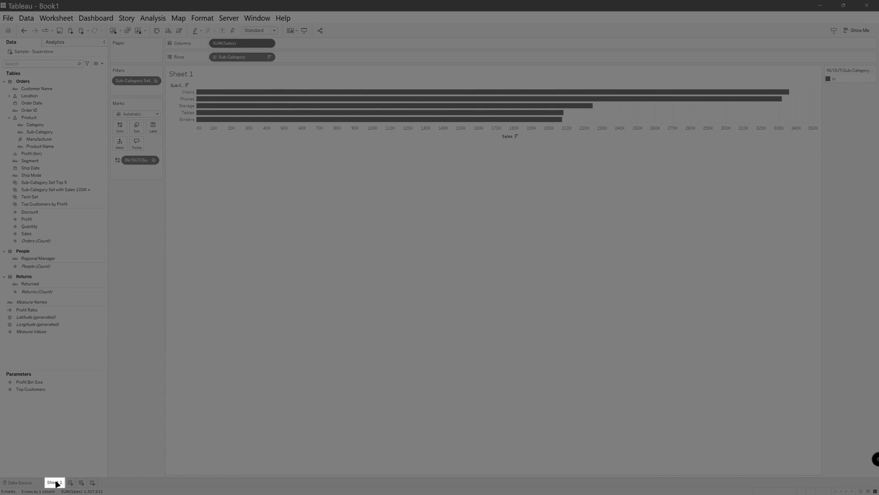
- Rename the worksheet "Sheet 1" as "Sets"
double_click(55, 481)
type("Sets")
key("Return")
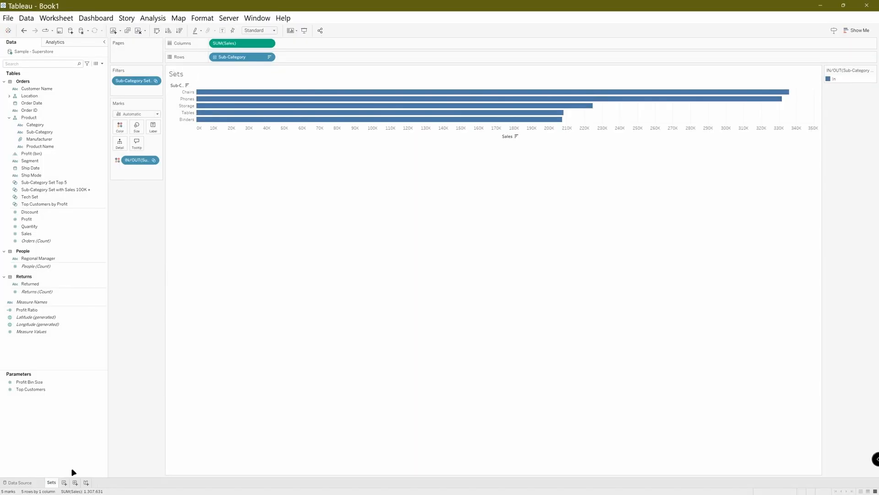